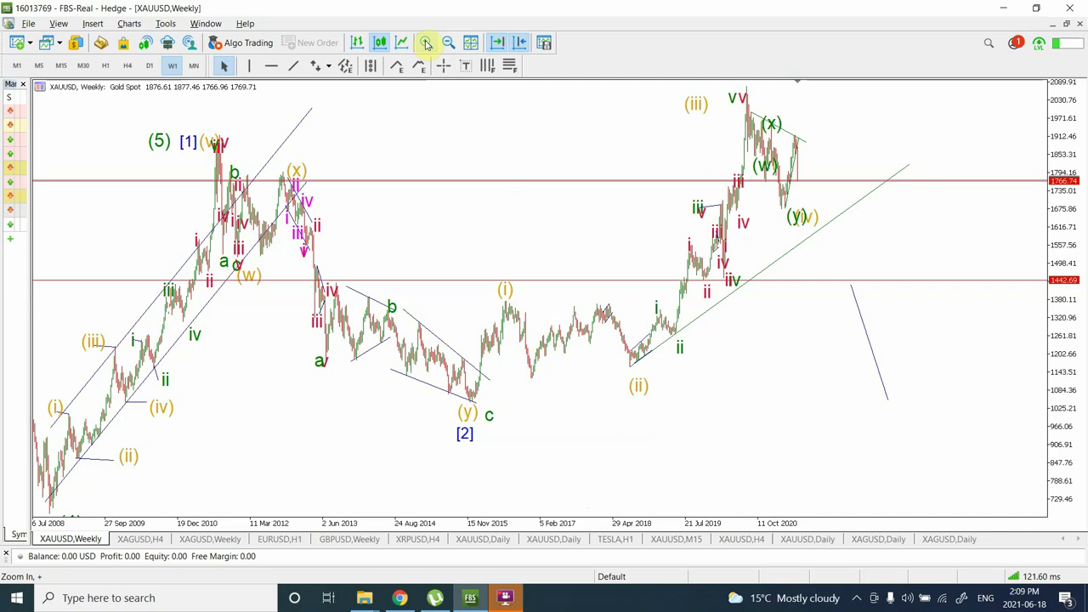
Zoom the weekly XAUUSD chart in two levels so the 2018–2021 waves fill the view
{"action": "left_click", "coordinate": [427, 44]}
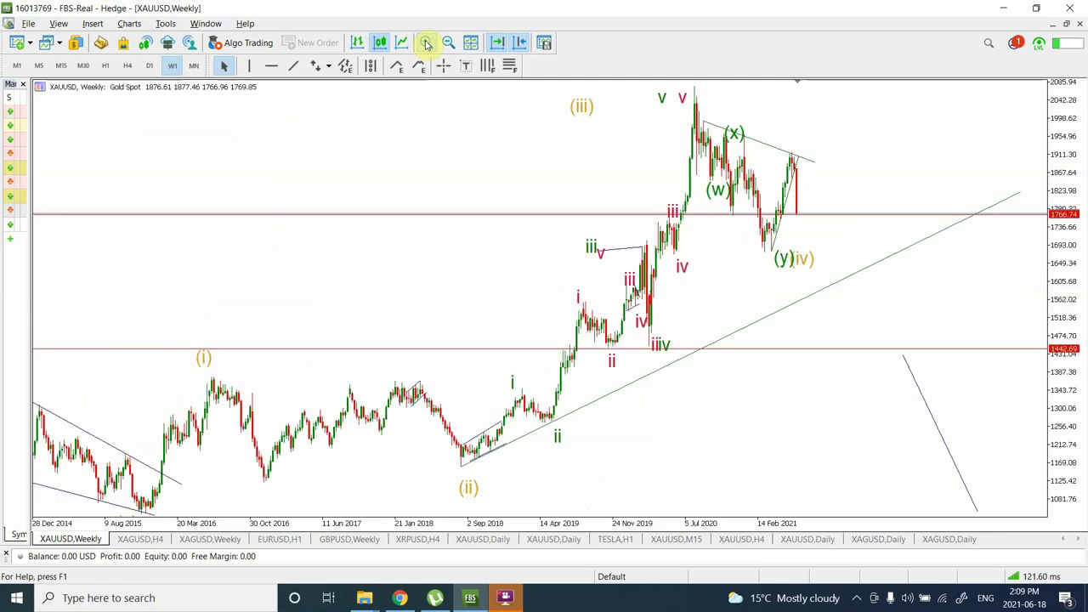
{"action": "left_click", "coordinate": [427, 44]}
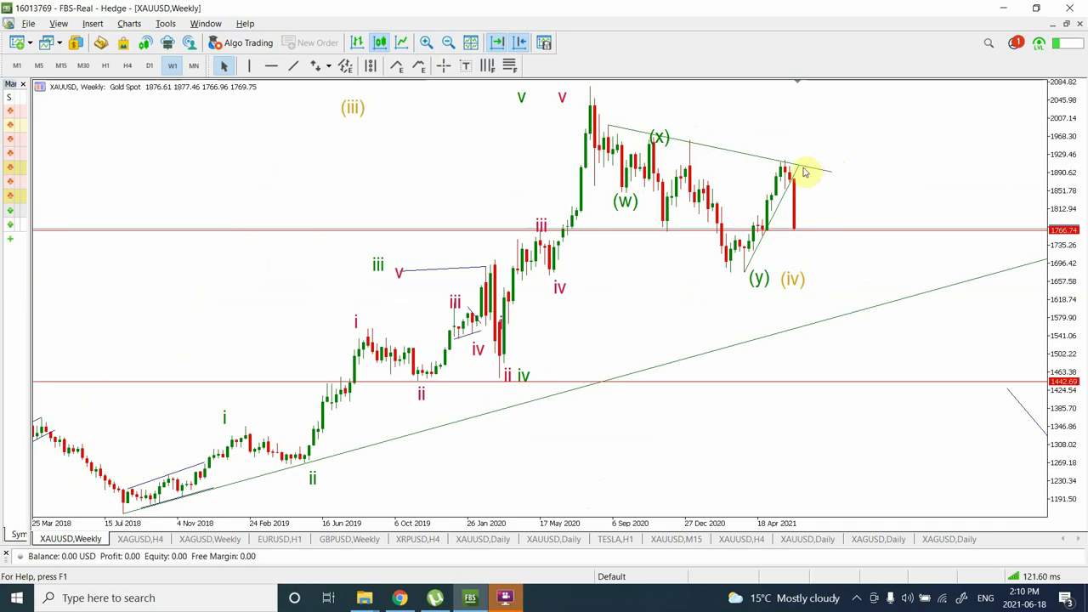
Switch the gold chart to H4 and zoom out back to January 2021
{"action": "left_click", "coordinate": [127, 65]}
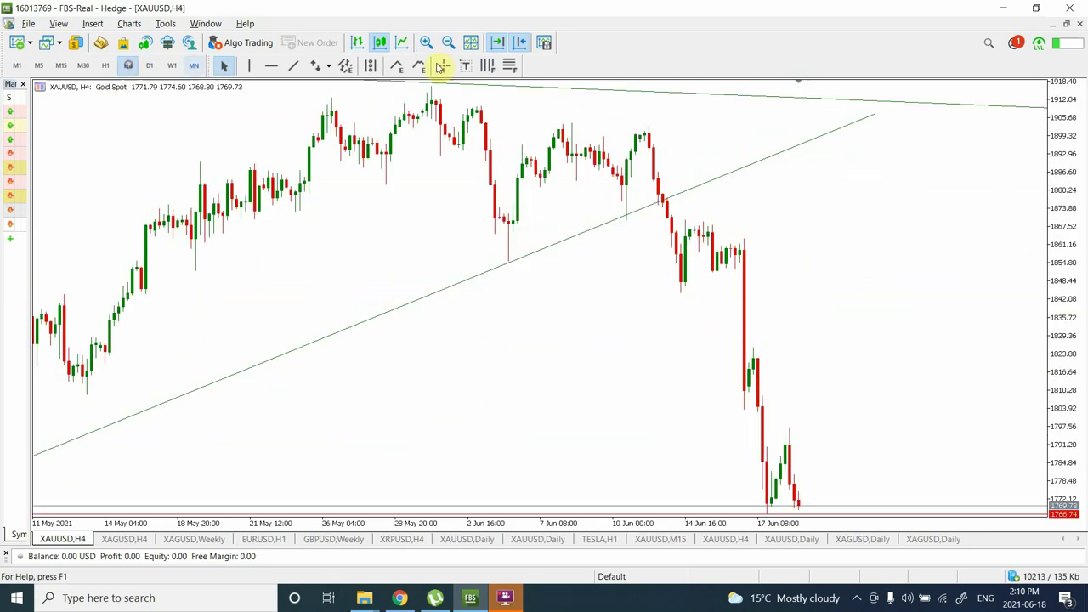
{"action": "left_click", "coordinate": [449, 43]}
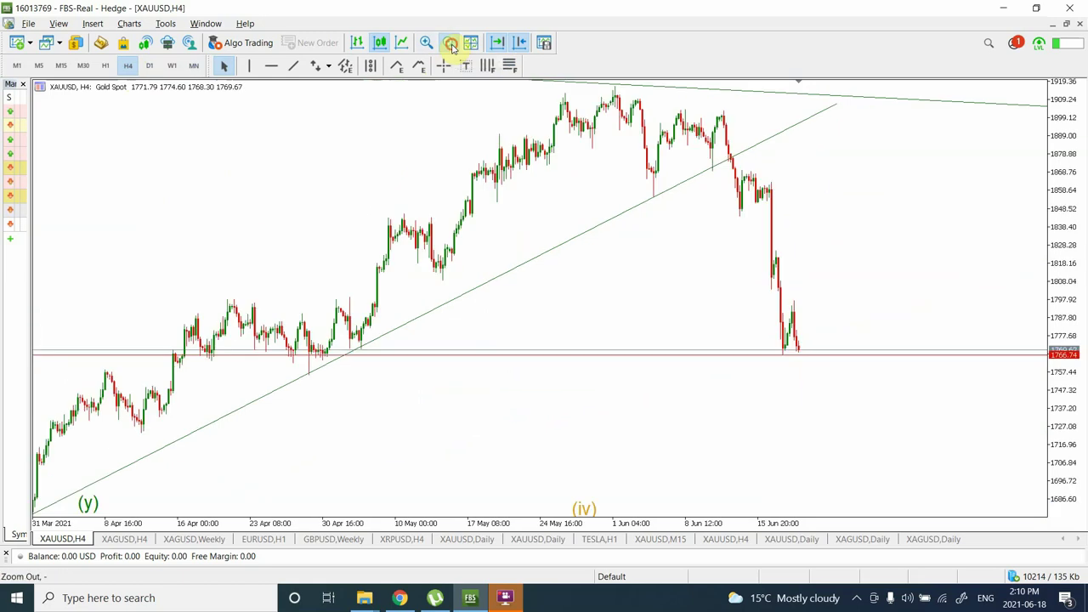
{"action": "left_click", "coordinate": [449, 44]}
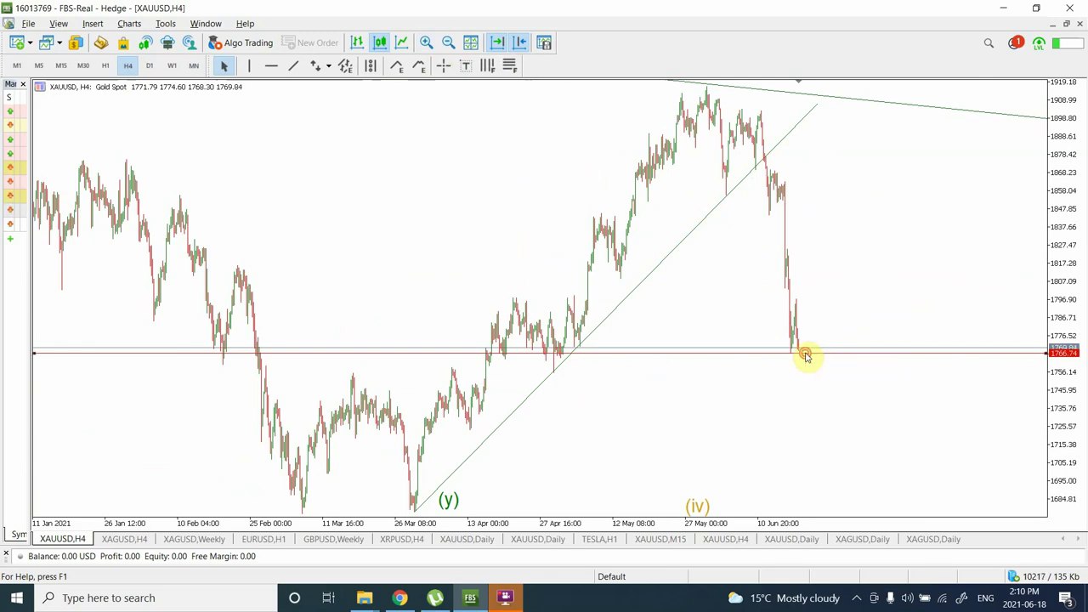
Nudge the red price line lower, widen the view to August 2020, then switch to M15
{"action": "left_click_drag", "start_coordinate": [806, 353], "coordinate": [821, 358]}
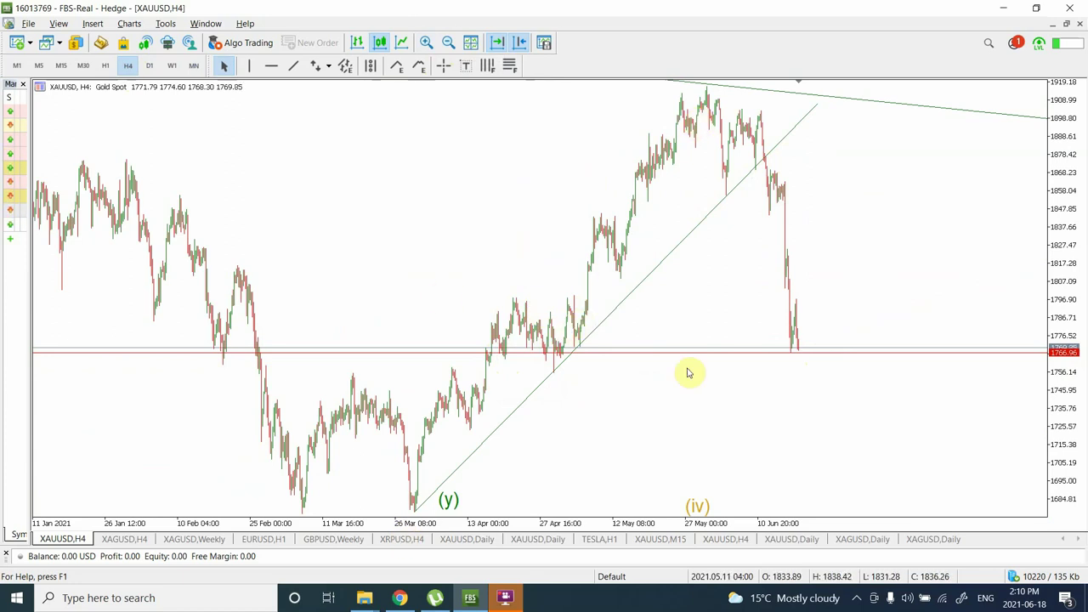
{"action": "left_click", "coordinate": [449, 42]}
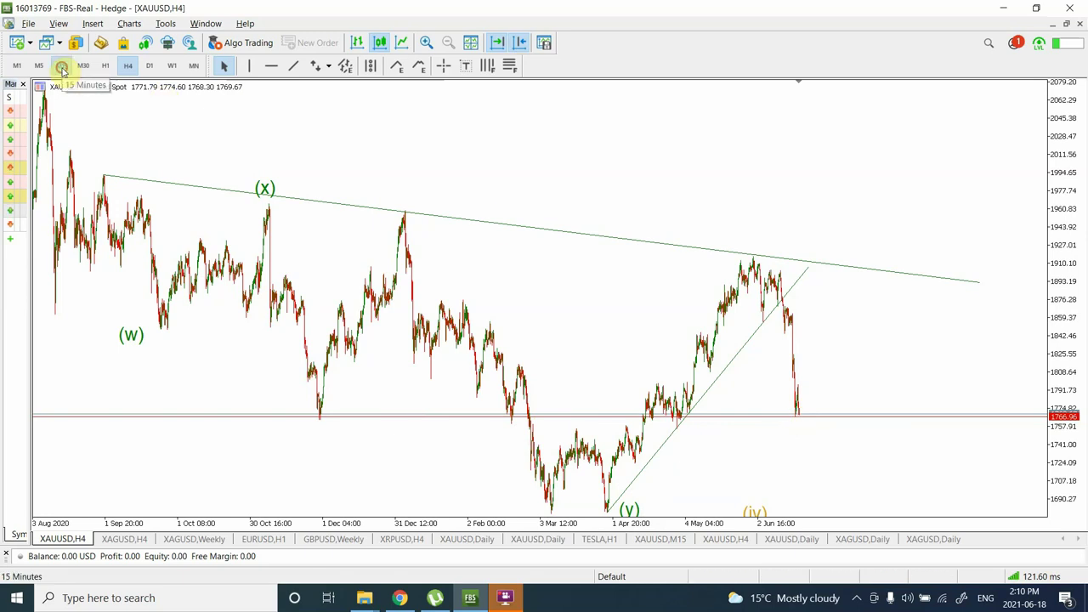
{"action": "left_click", "coordinate": [62, 66]}
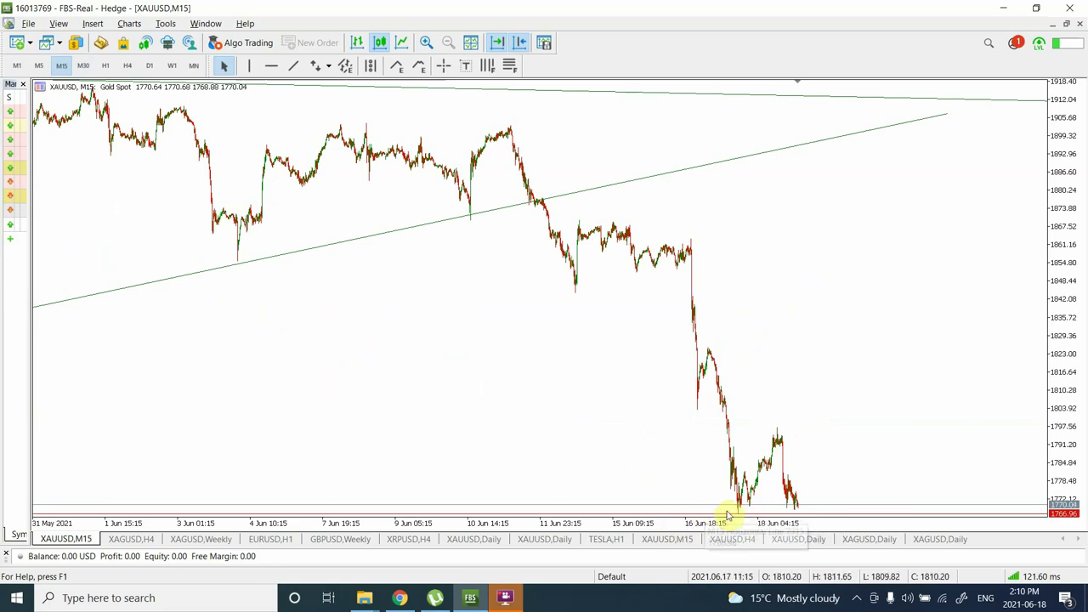
Zoom the M15 chart in and back out, then set the chart to H1
{"action": "left_click", "coordinate": [426, 41]}
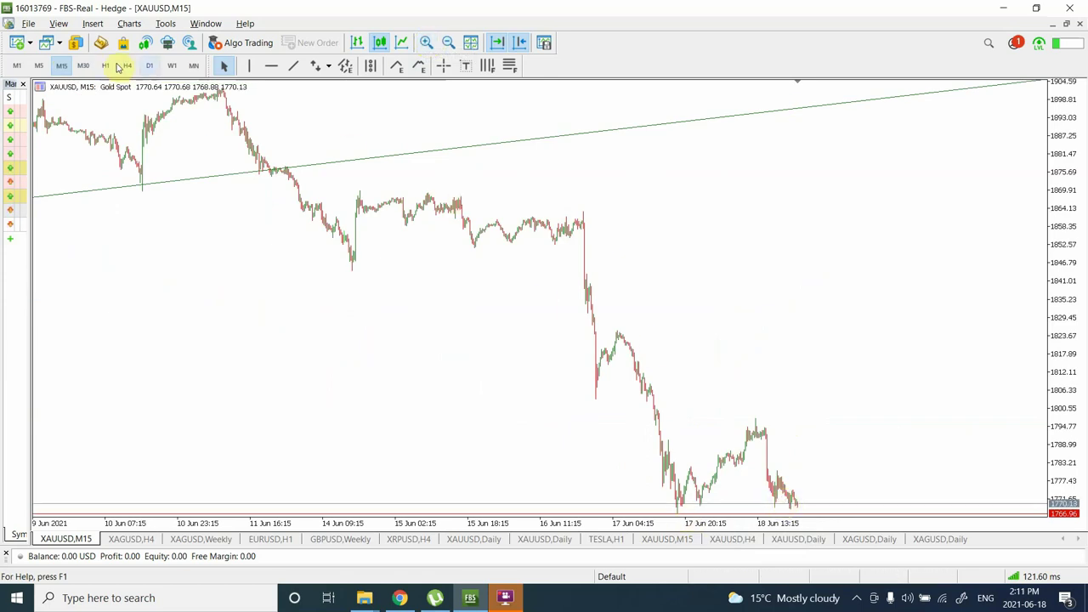
{"action": "left_click", "coordinate": [449, 43]}
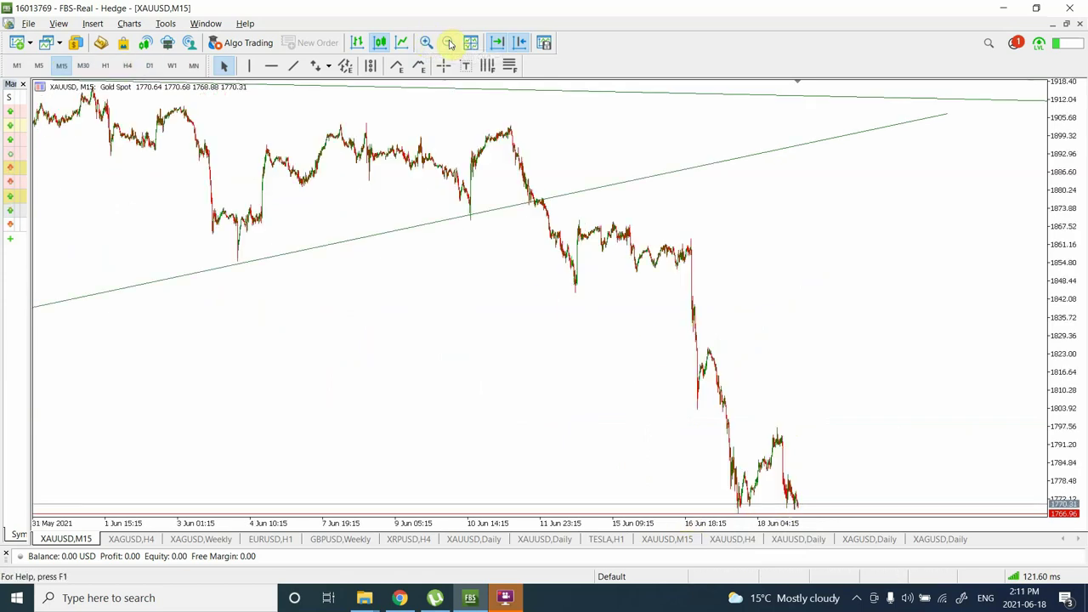
{"action": "left_click", "coordinate": [103, 68]}
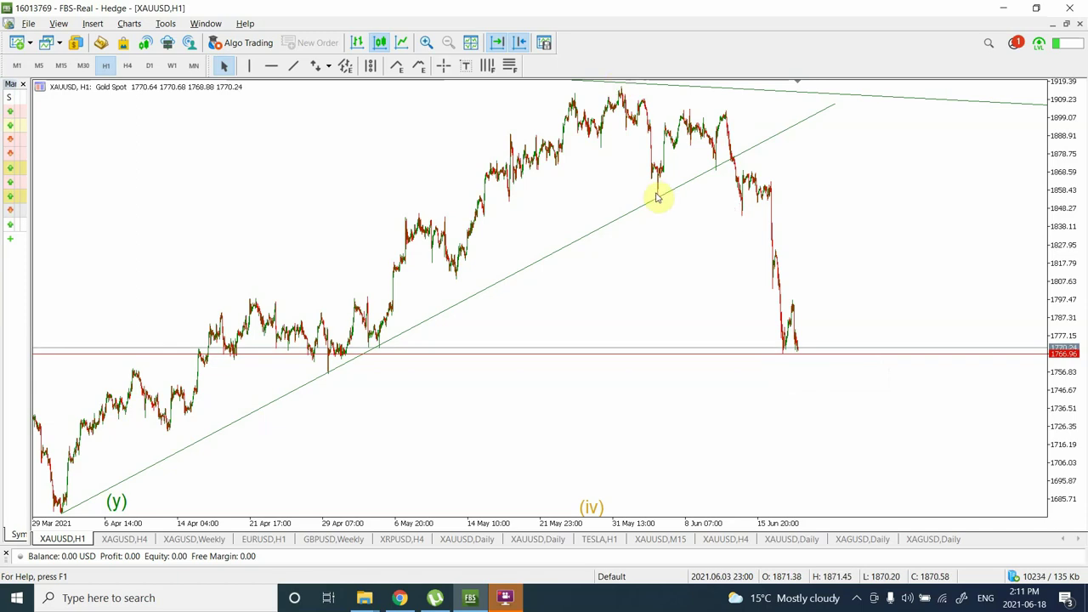
Draw short flat black lines at the June swing high and the swing low, then switch to M15
{"action": "left_click", "coordinate": [291, 66]}
{"action": "left_click_drag", "start_coordinate": [727, 112], "coordinate": [795, 109]}
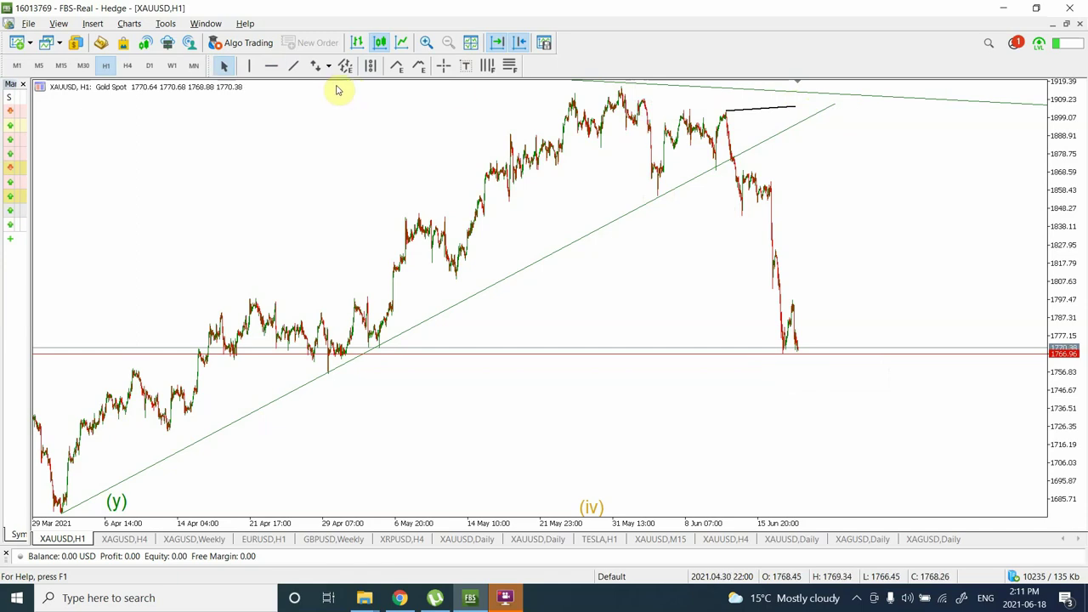
{"action": "left_click", "coordinate": [293, 66]}
{"action": "left_click_drag", "start_coordinate": [655, 195], "coordinate": [603, 197]}
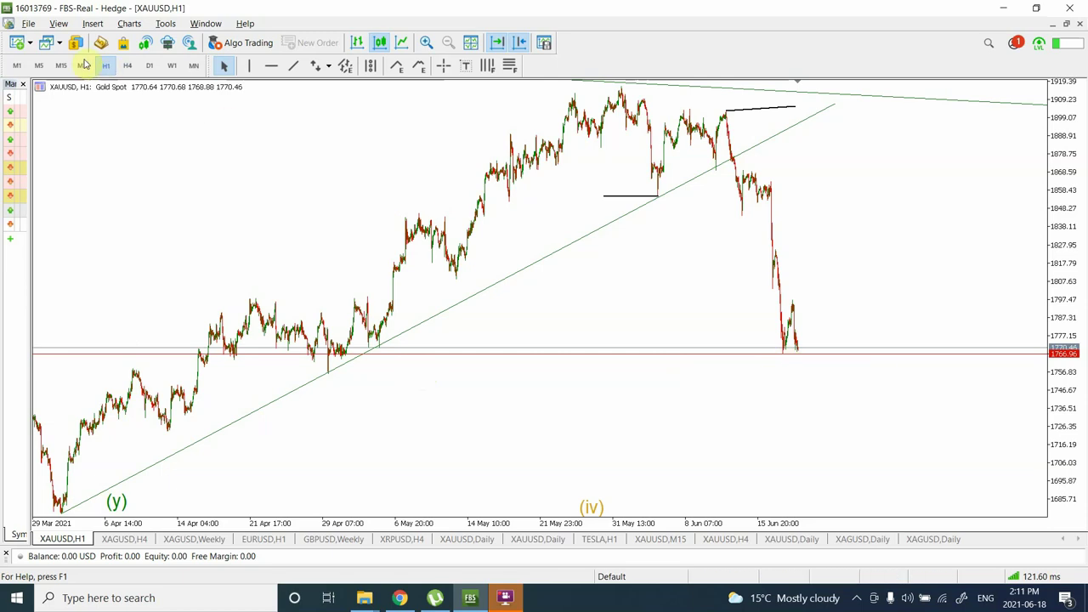
{"action": "left_click", "coordinate": [59, 68]}
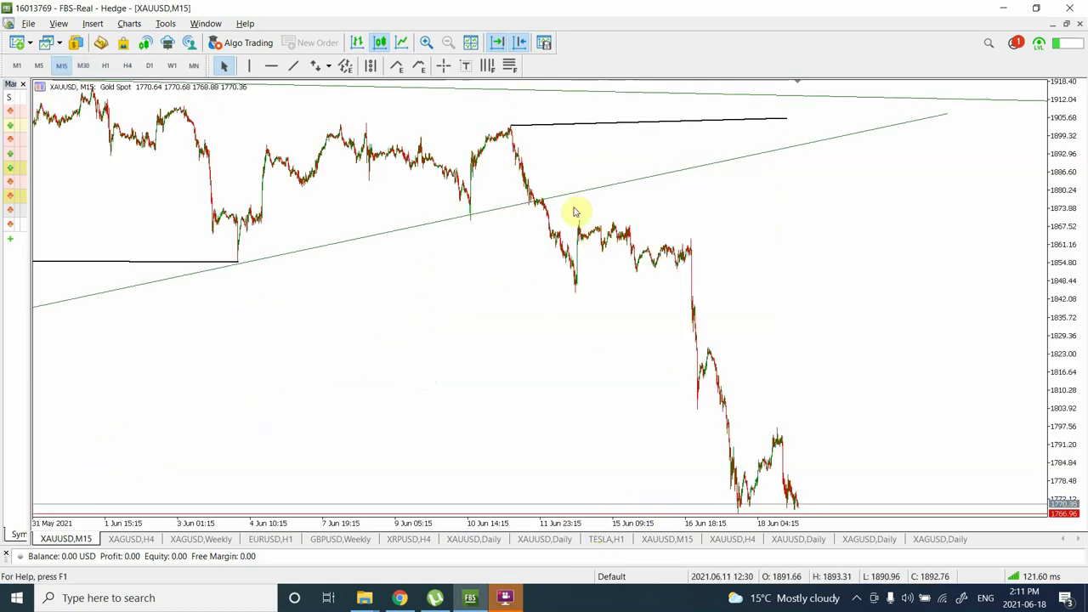
Stretch a Fibonacci retracement from the June high near 1900 down to the latest M15 low
{"action": "left_click", "coordinate": [508, 72]}
{"action": "mouse_move", "coordinate": [513, 126]}
{"action": "left_mouse_down"}
{"action": "mouse_move", "coordinate": [621, 233]}
{"action": "mouse_move", "coordinate": [770, 295]}
{"action": "mouse_move", "coordinate": [809, 363]}
{"action": "mouse_move", "coordinate": [896, 416]}
{"action": "mouse_move", "coordinate": [917, 469]}
{"action": "mouse_move", "coordinate": [958, 511]}
{"action": "left_mouse_up"}
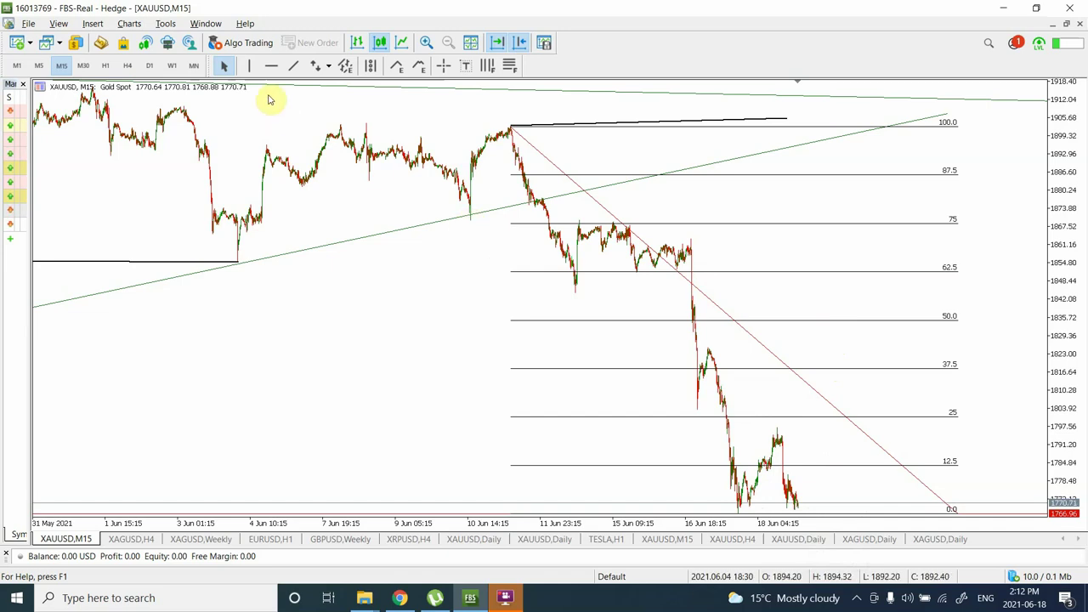
Draw a rebound line from the latest low up to the 50.0 Fibonacci level, then view M30 and H1
{"action": "left_click", "coordinate": [294, 75]}
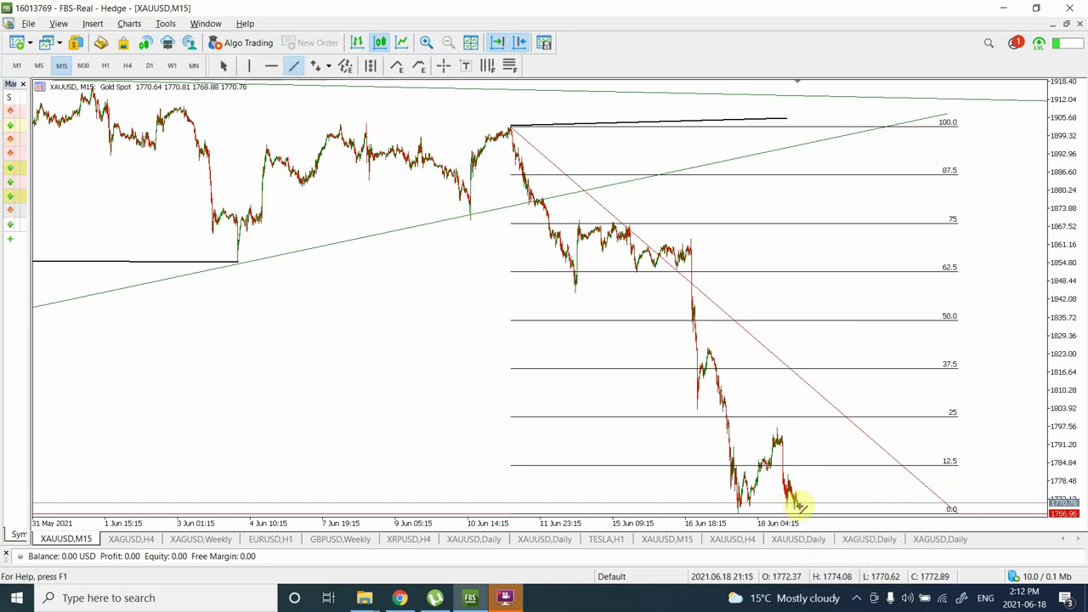
{"action": "left_click_drag", "start_coordinate": [799, 506], "coordinate": [834, 324]}
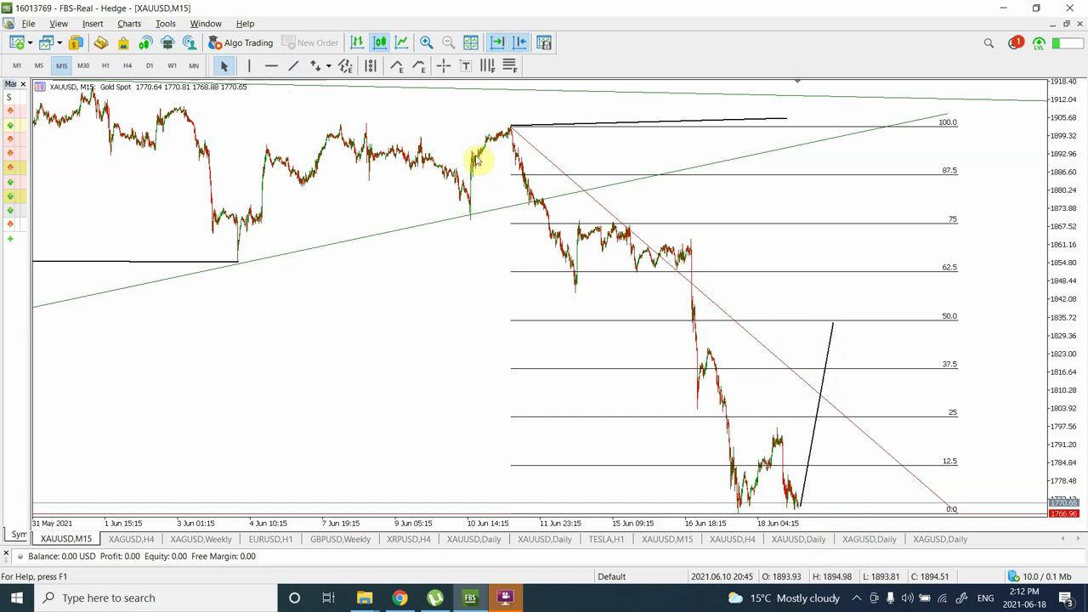
{"action": "left_click", "coordinate": [85, 68]}
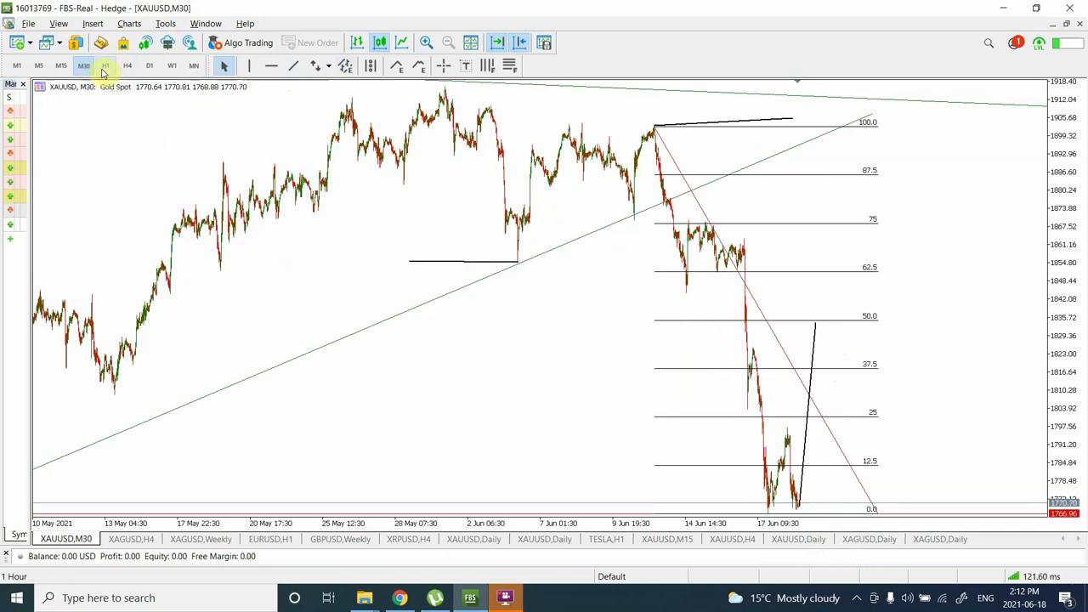
{"action": "left_click", "coordinate": [105, 67]}
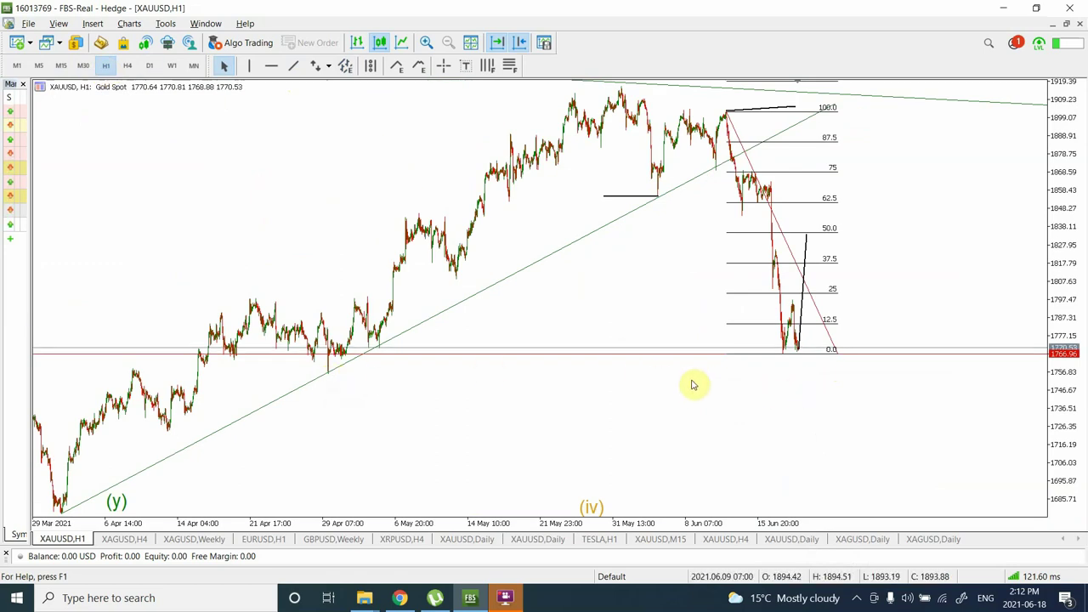
Place a red horizontal line below price and drag it down to about 1740.57
{"action": "left_click", "coordinate": [271, 65]}
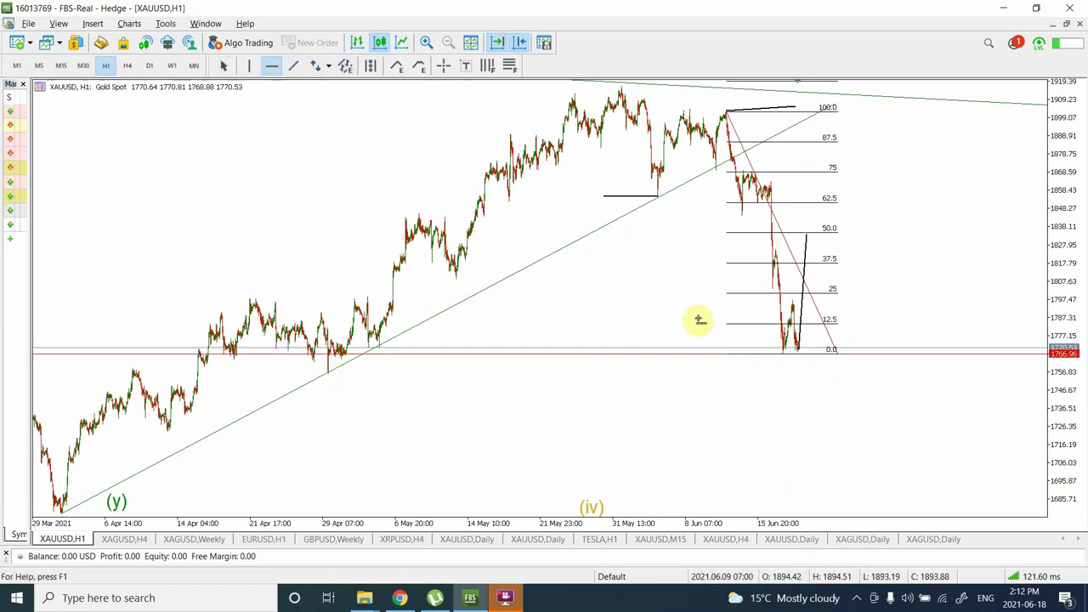
{"action": "left_click_drag", "start_coordinate": [720, 368], "coordinate": [725, 377]}
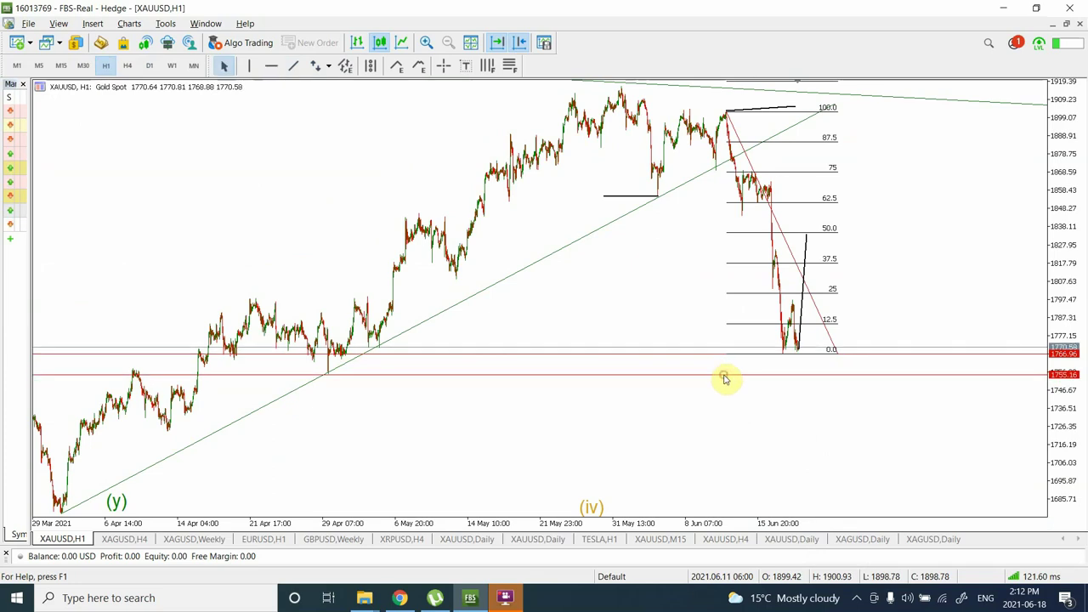
{"action": "left_click_drag", "start_coordinate": [725, 378], "coordinate": [738, 405]}
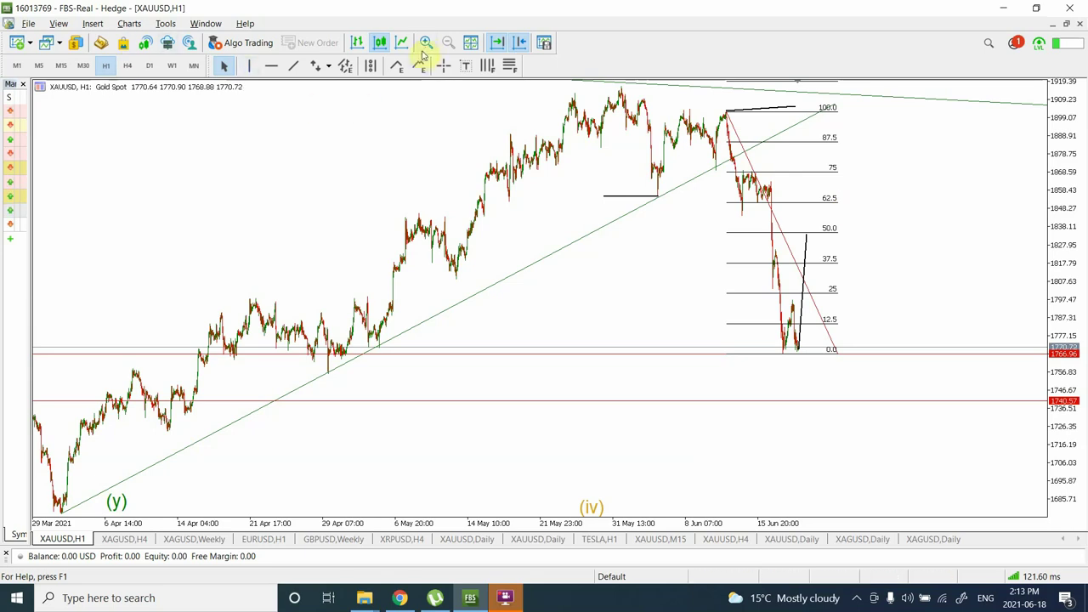
On the H4 chart, drag the rebound line's upper end up and to the right, then return to M15
{"action": "left_click", "coordinate": [61, 66]}
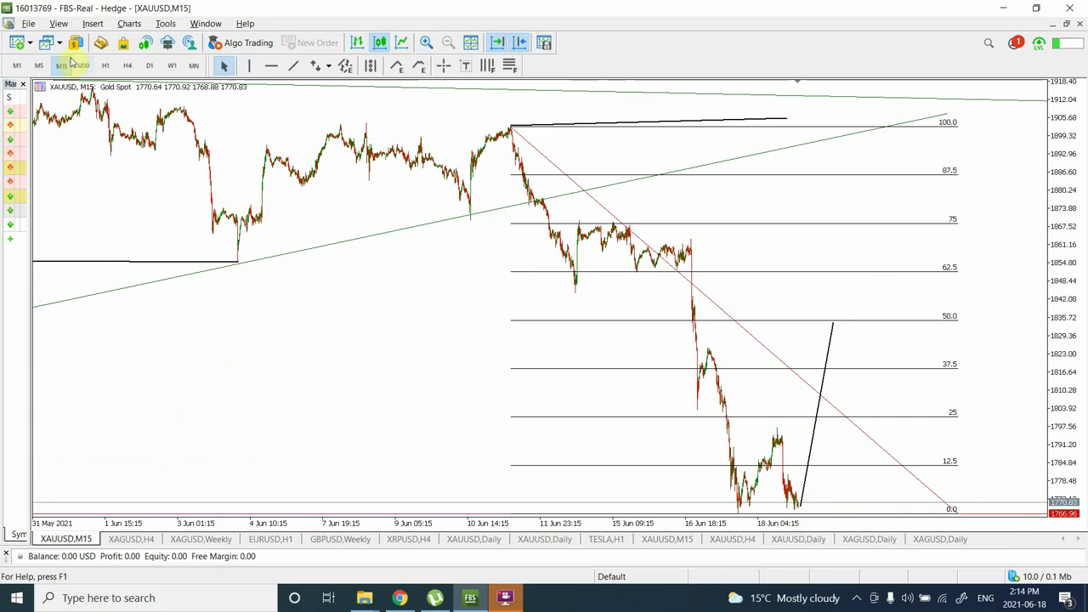
{"action": "left_click", "coordinate": [127, 67]}
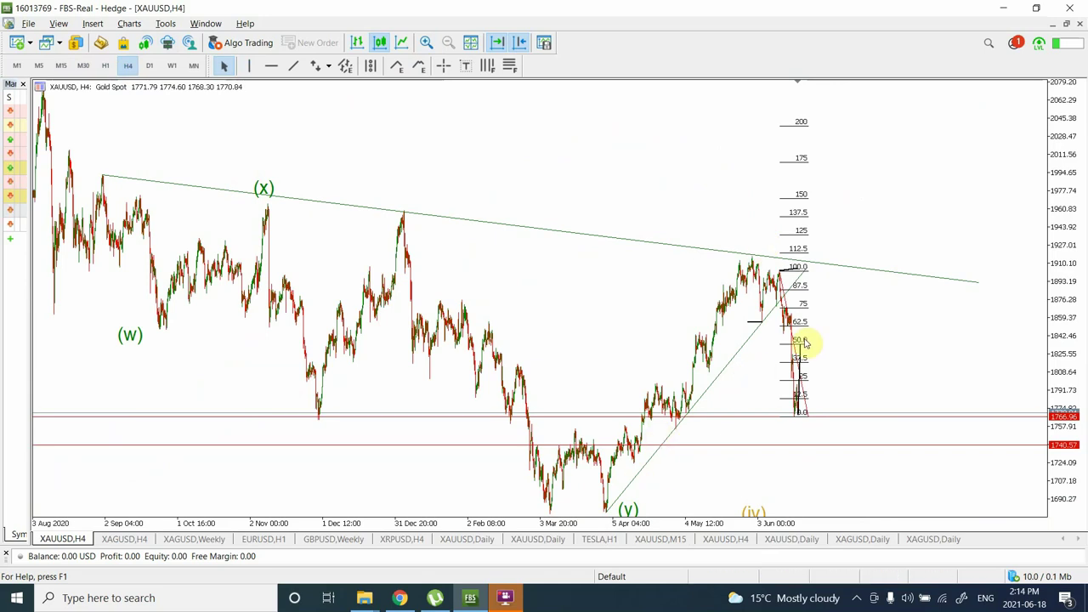
{"action": "left_click_drag", "start_coordinate": [800, 346], "coordinate": [821, 312]}
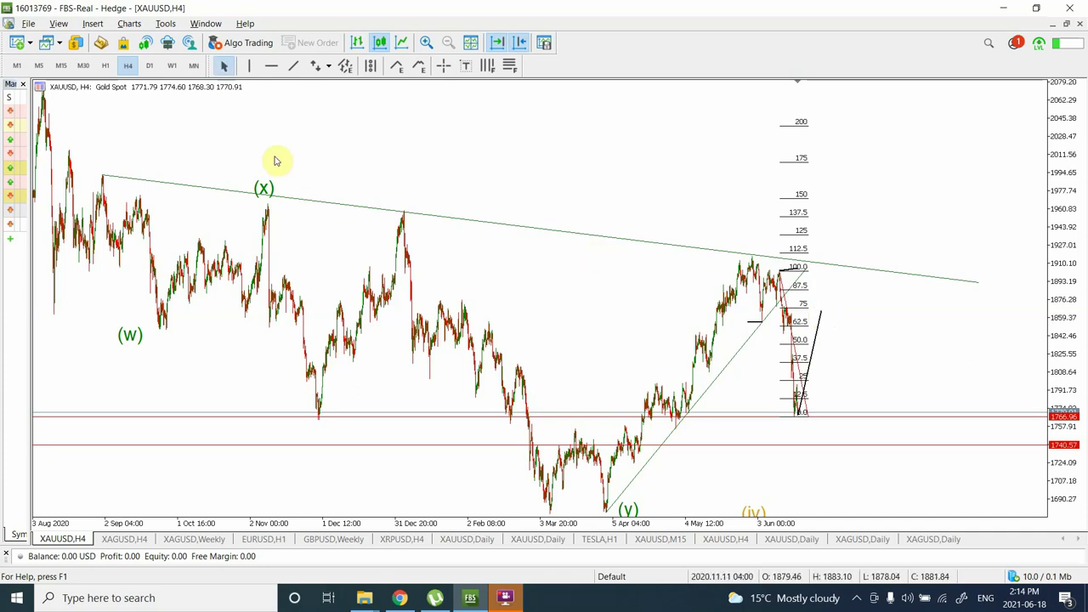
{"action": "left_click", "coordinate": [61, 66]}
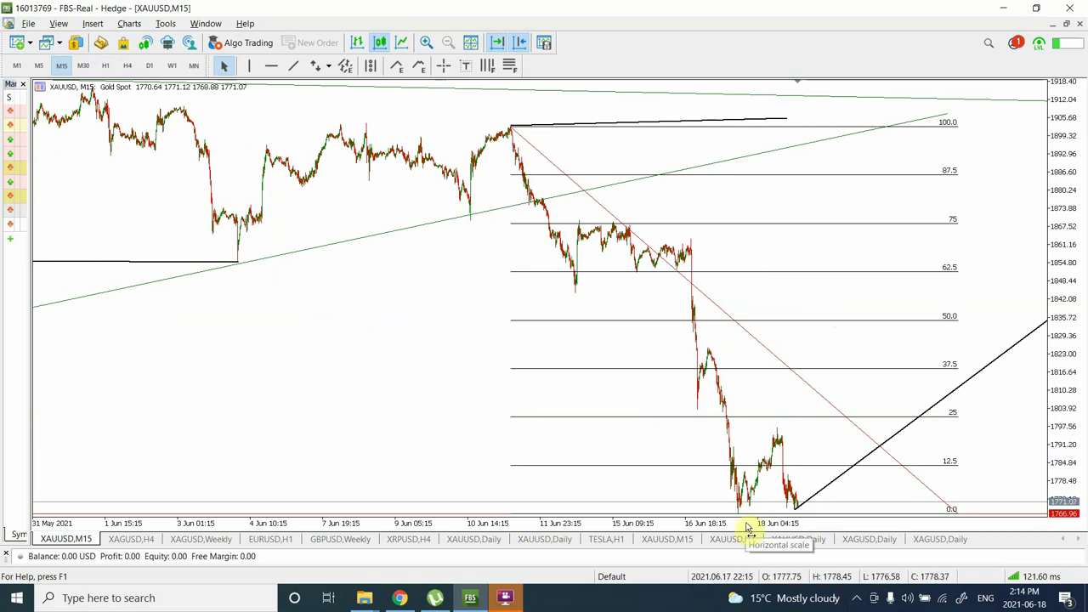
Step the gold chart through M30 to H1 to display the finished markup
{"action": "left_click", "coordinate": [85, 68]}
{"action": "left_click", "coordinate": [109, 68]}
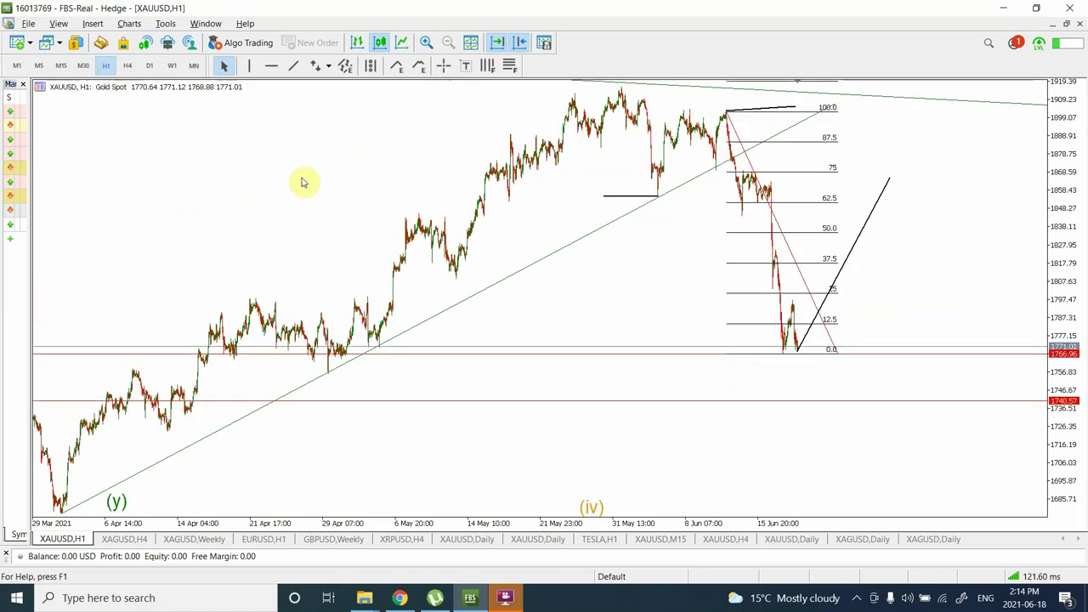